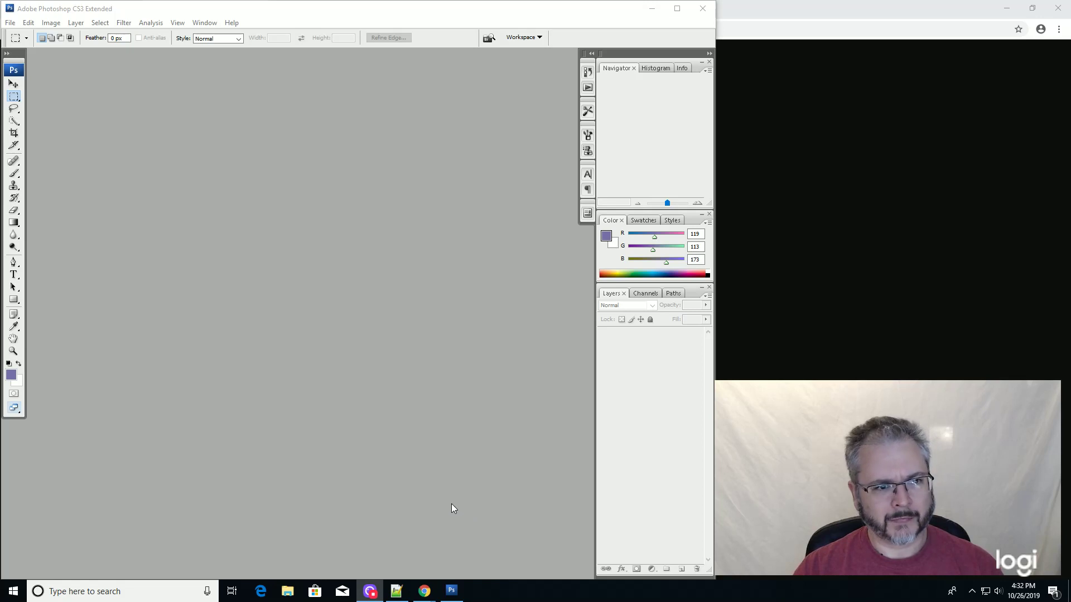
Step: Switch to Chrome and copy the Smoking Man portrait image from its Wikimedia tab
{"action": "mouse_move", "coordinate": [425, 591]}
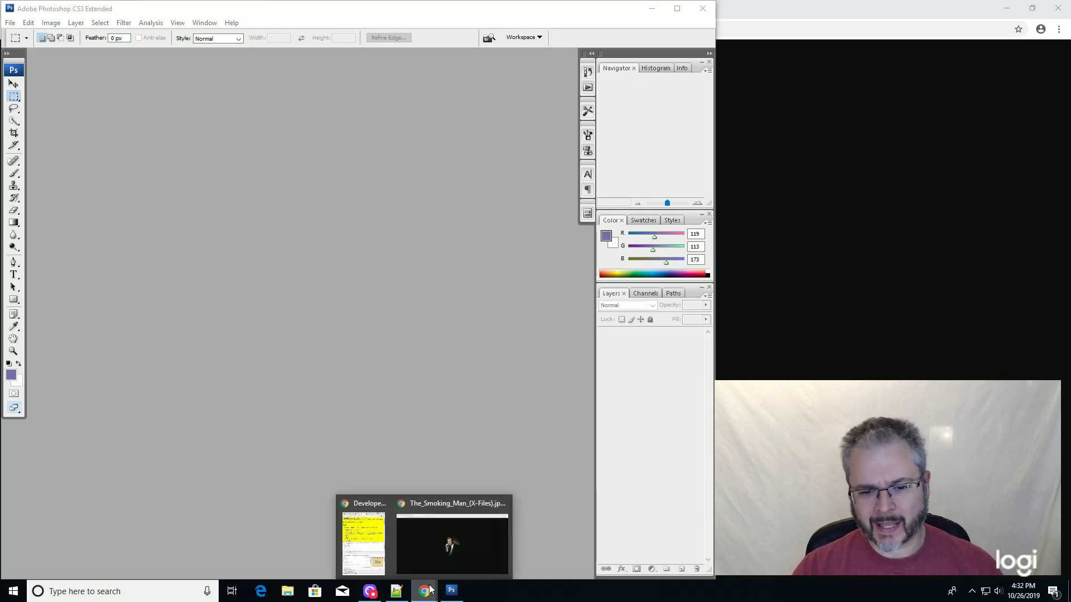
{"action": "left_click", "coordinate": [446, 527]}
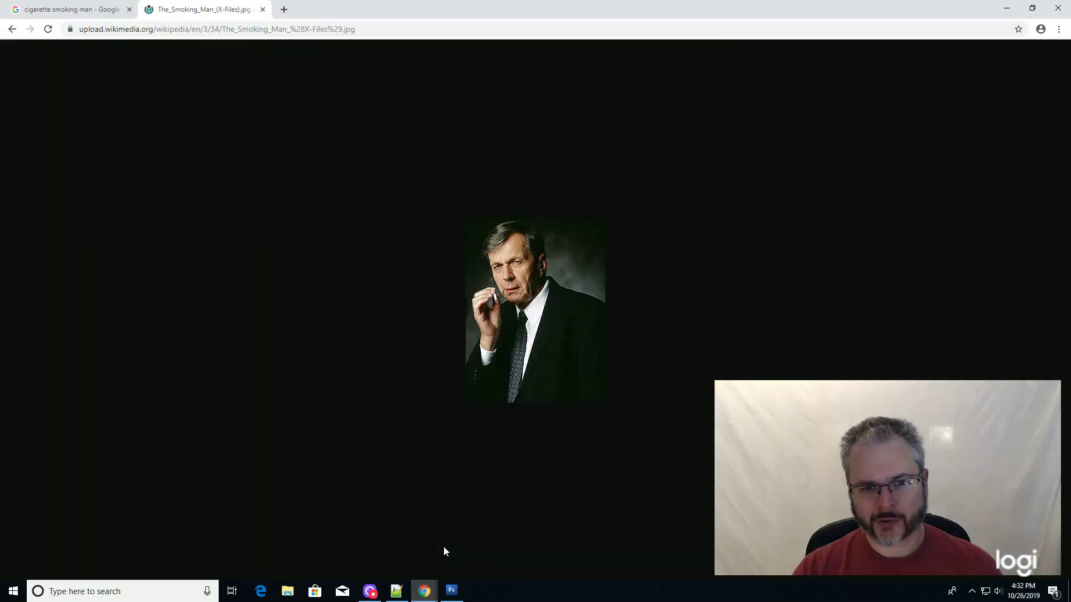
{"action": "right_click", "coordinate": [522, 277]}
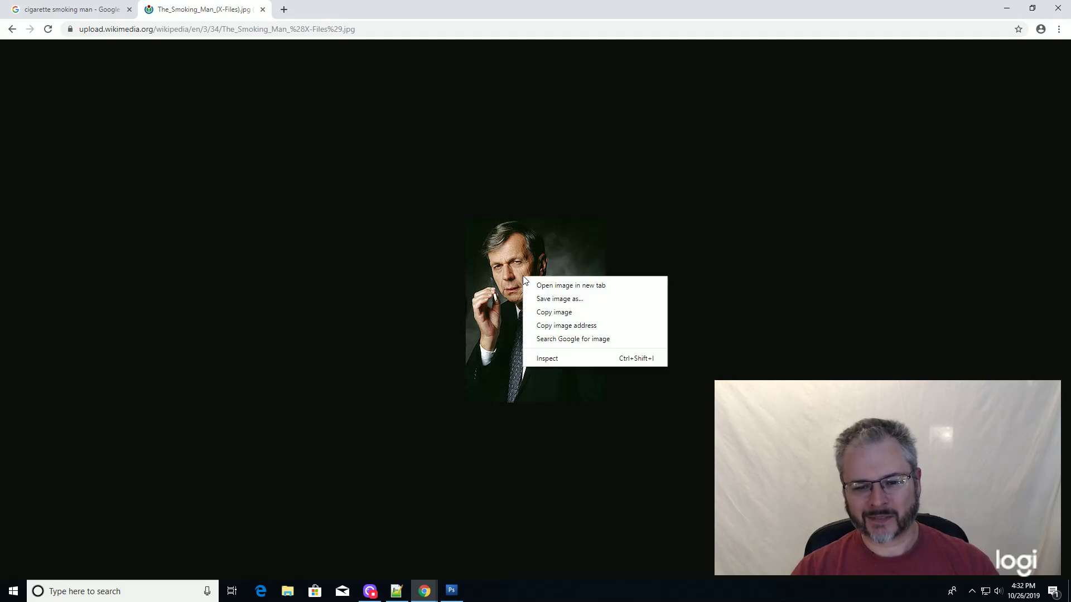
{"action": "left_click", "coordinate": [563, 318]}
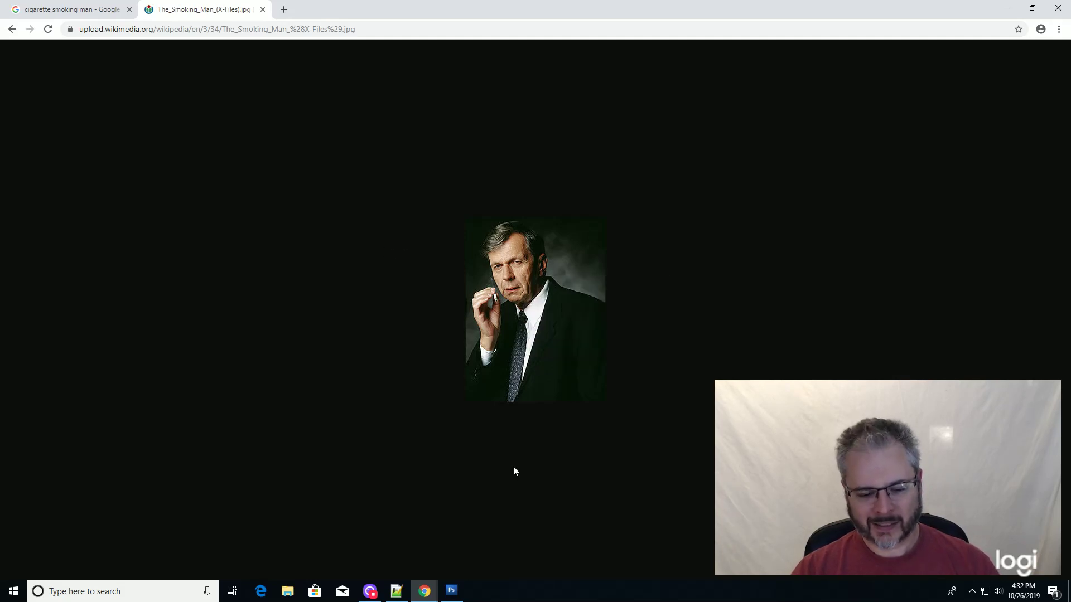
Step: Switch to Photoshop, create a transparent 250 × 333 pixel document from the Clipboard preset, and paste the copied portrait
{"action": "left_click", "coordinate": [455, 586]}
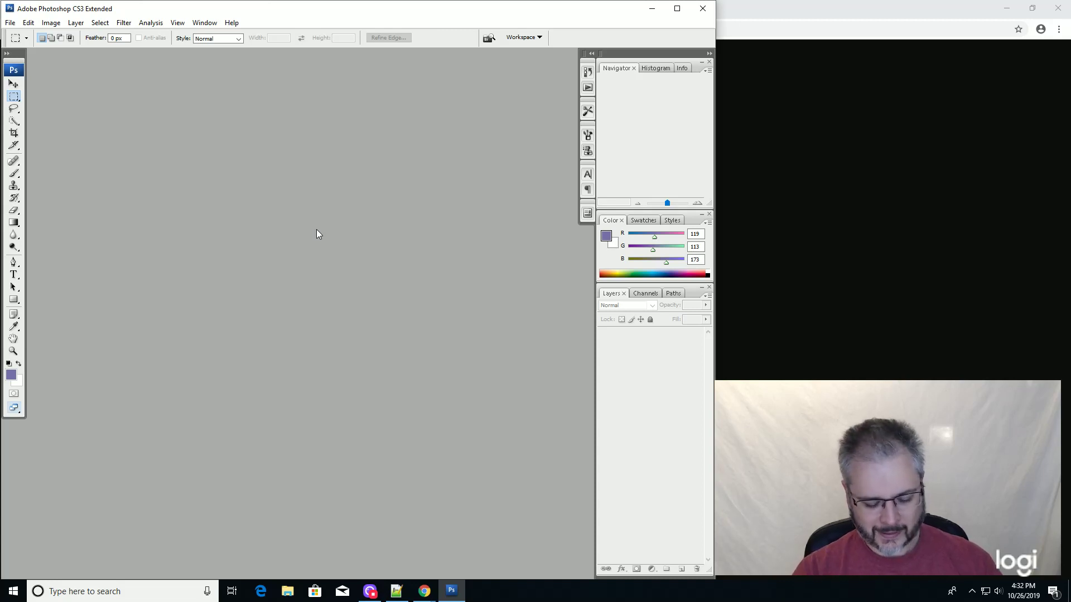
{"action": "key", "text": "ctrl+n"}
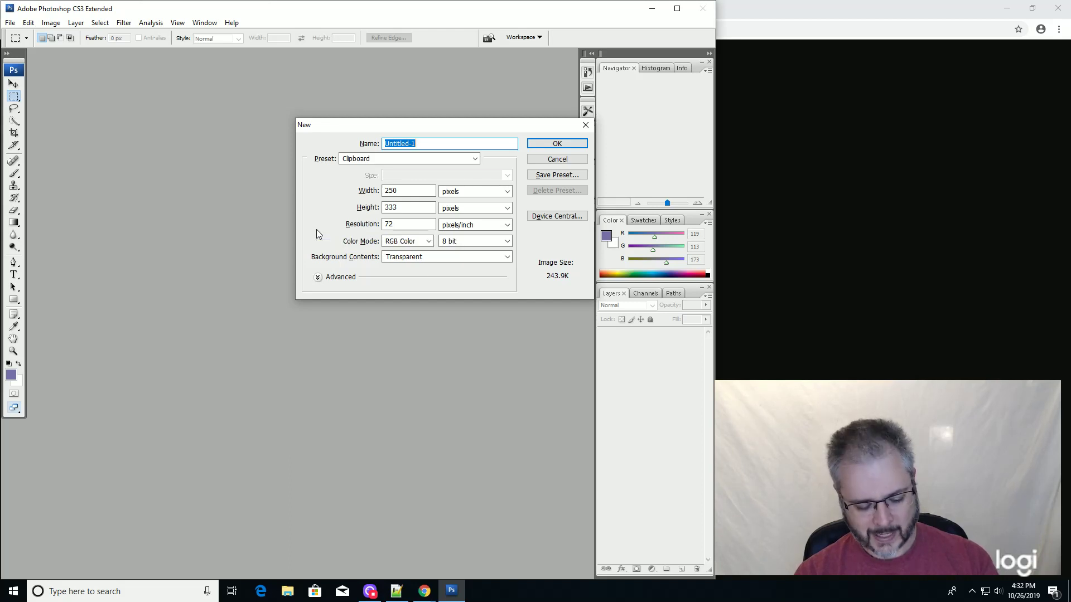
{"action": "key", "text": "Return"}
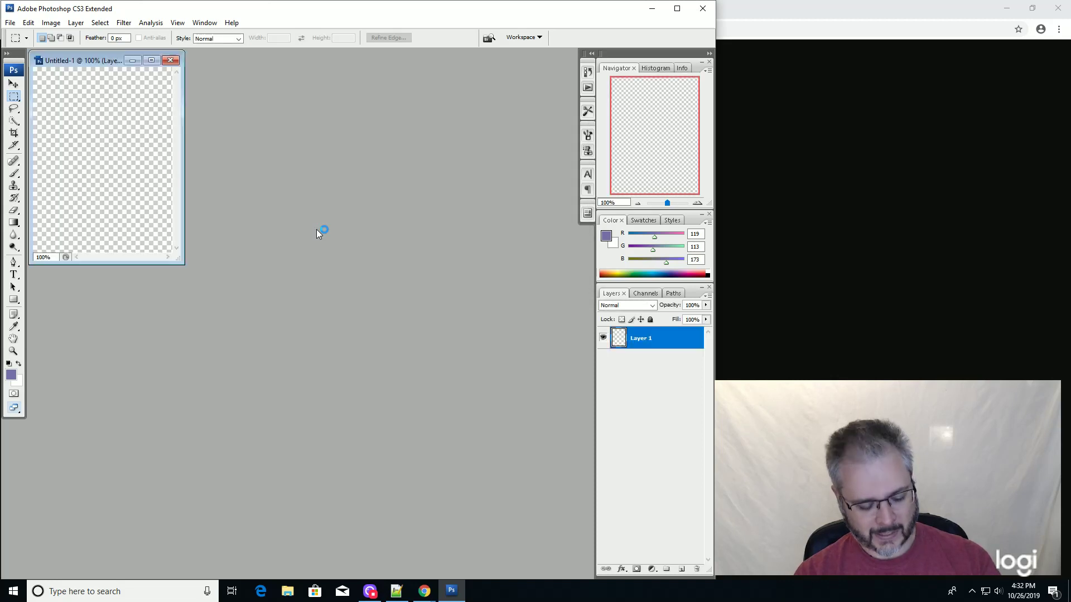
{"action": "key", "text": "ctrl+v"}
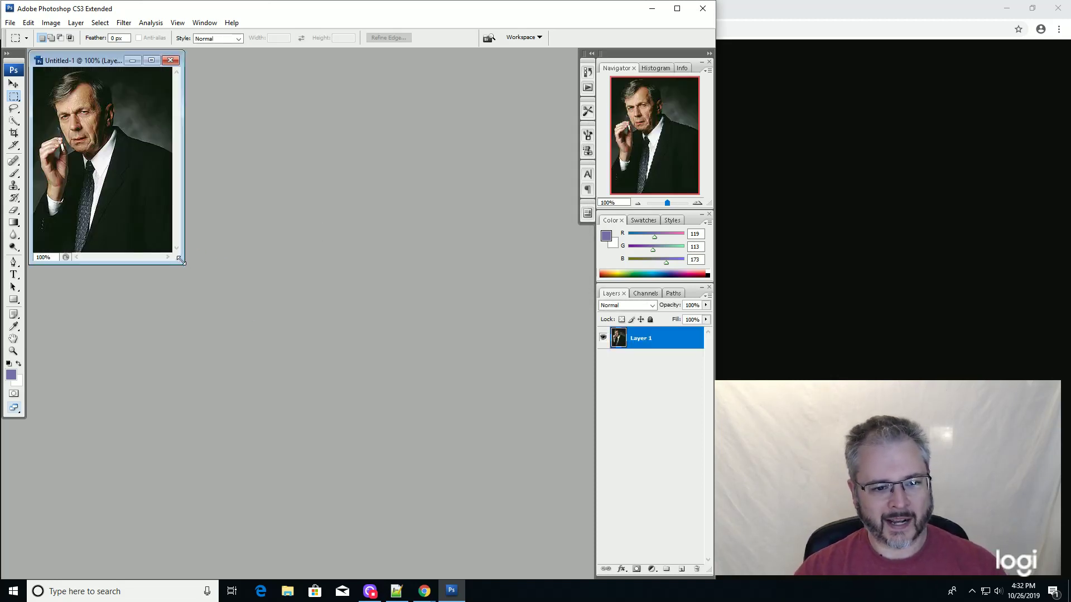
Step: Enlarge the document window and crop the portrait to the man's head and raised hand, about 155 × 182 pixels
{"action": "left_click_drag", "start_coordinate": [182, 263], "coordinate": [568, 458]}
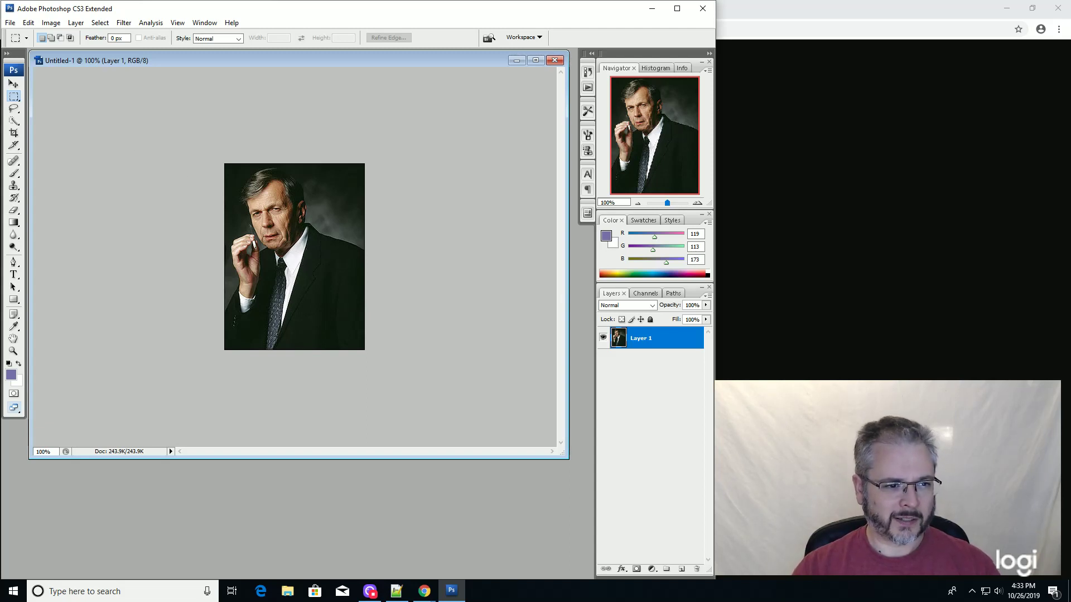
{"action": "left_click", "coordinate": [14, 133]}
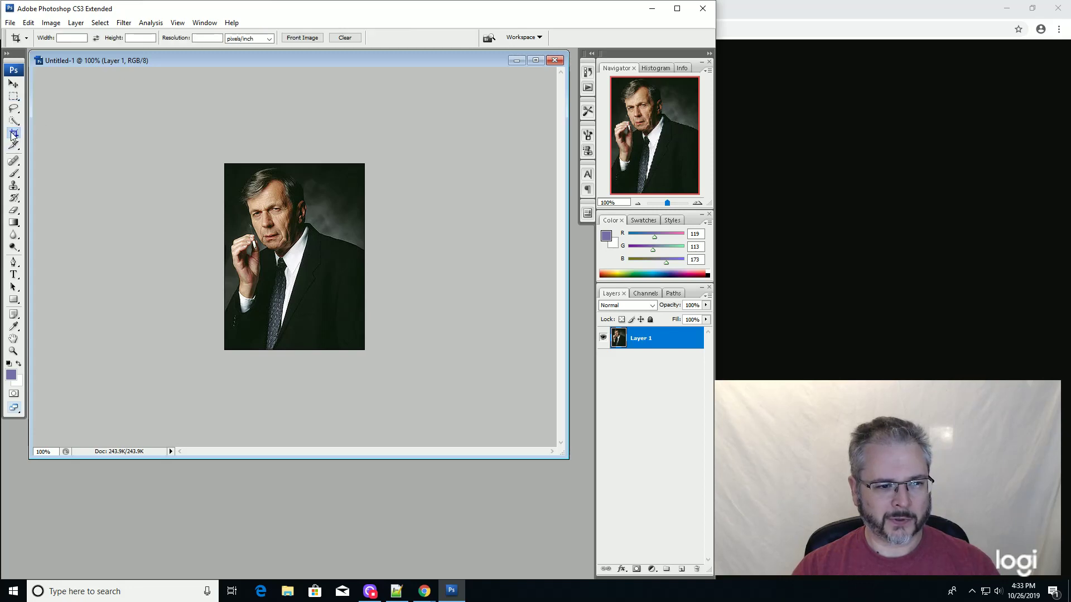
{"action": "left_click_drag", "start_coordinate": [216, 149], "coordinate": [283, 251]}
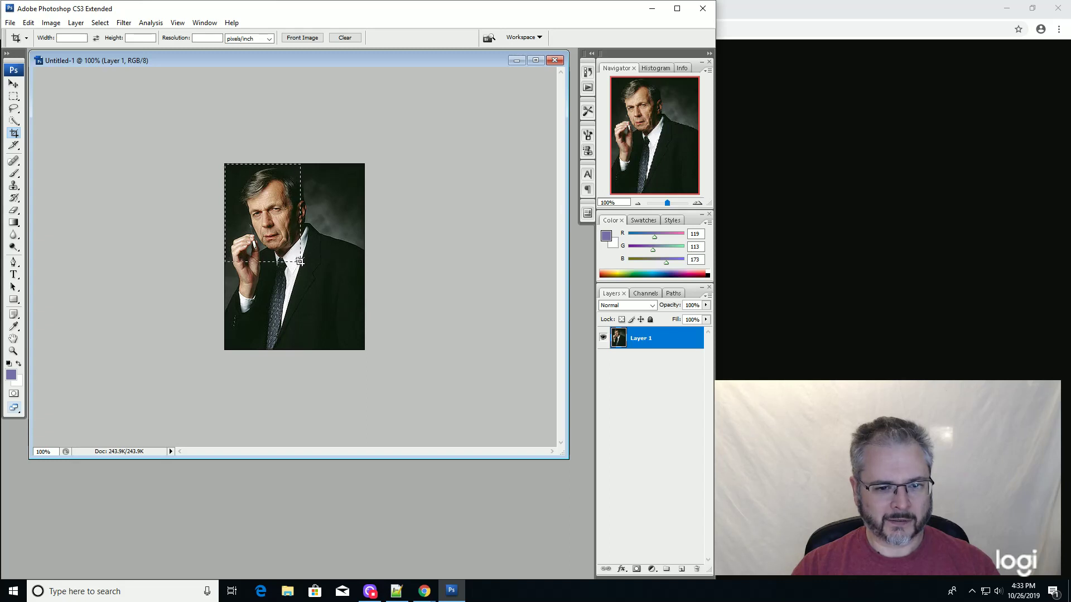
{"action": "left_click_drag", "start_coordinate": [300, 262], "coordinate": [311, 265]}
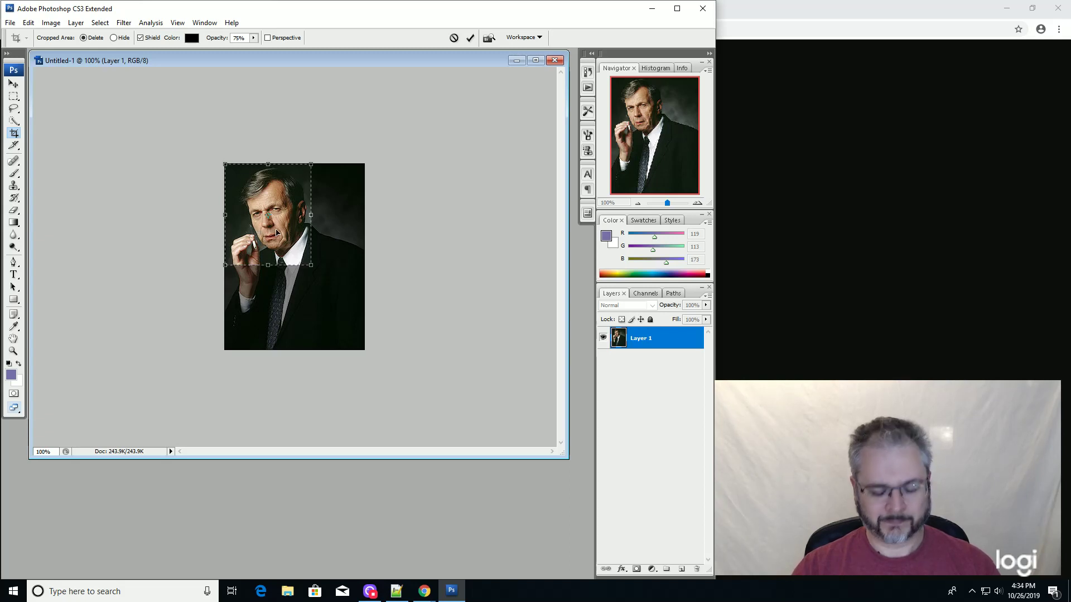
{"action": "key", "text": "Return"}
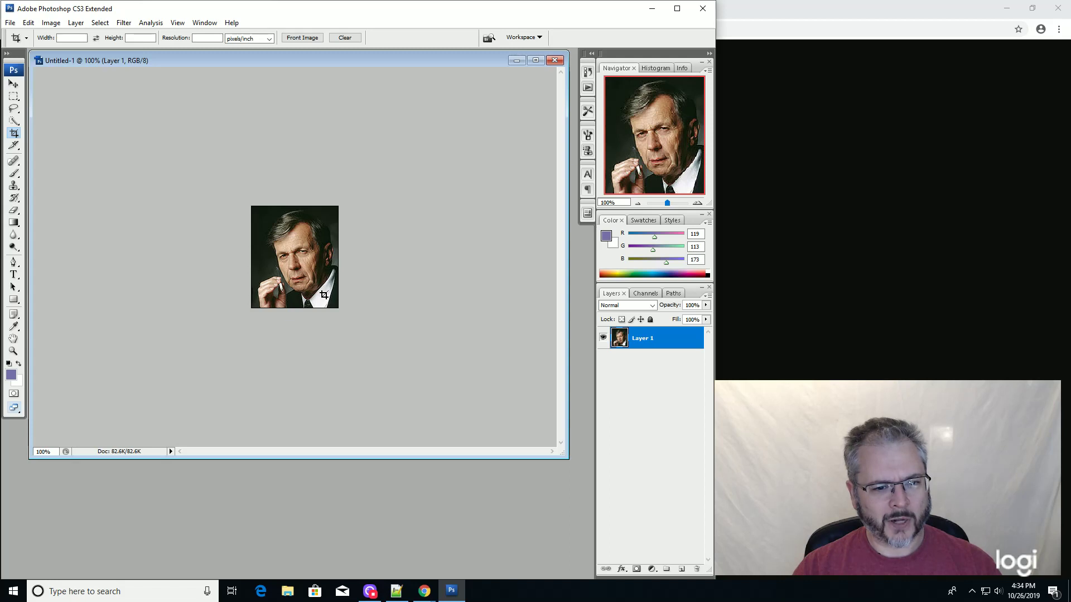
Step: Resize the cropped image to a document width of 7.5 inches with proportions constrained
{"action": "right_click", "coordinate": [177, 63]}
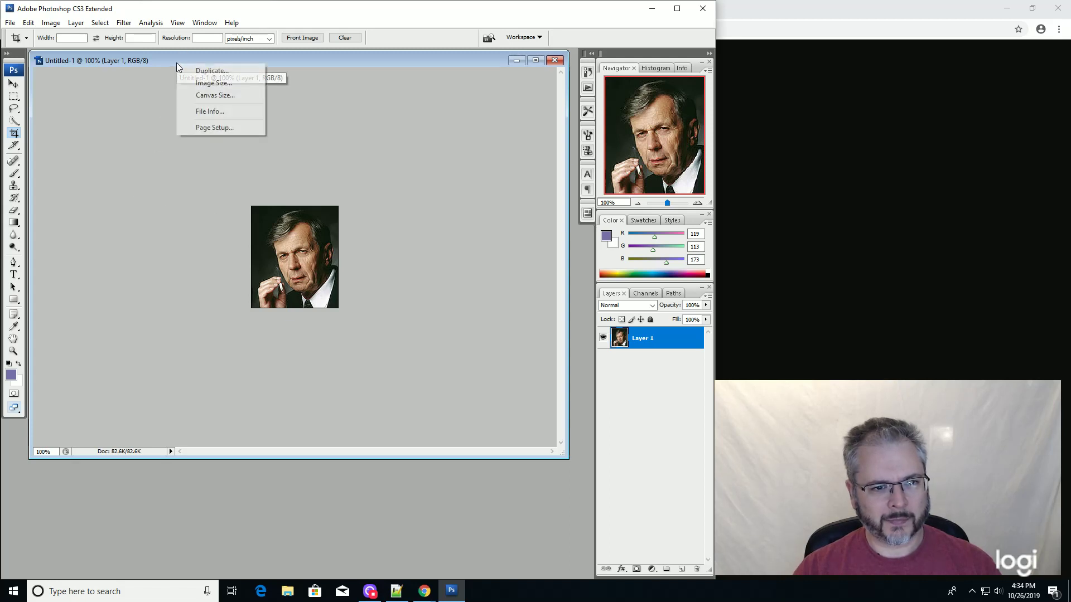
{"action": "left_click", "coordinate": [216, 82]}
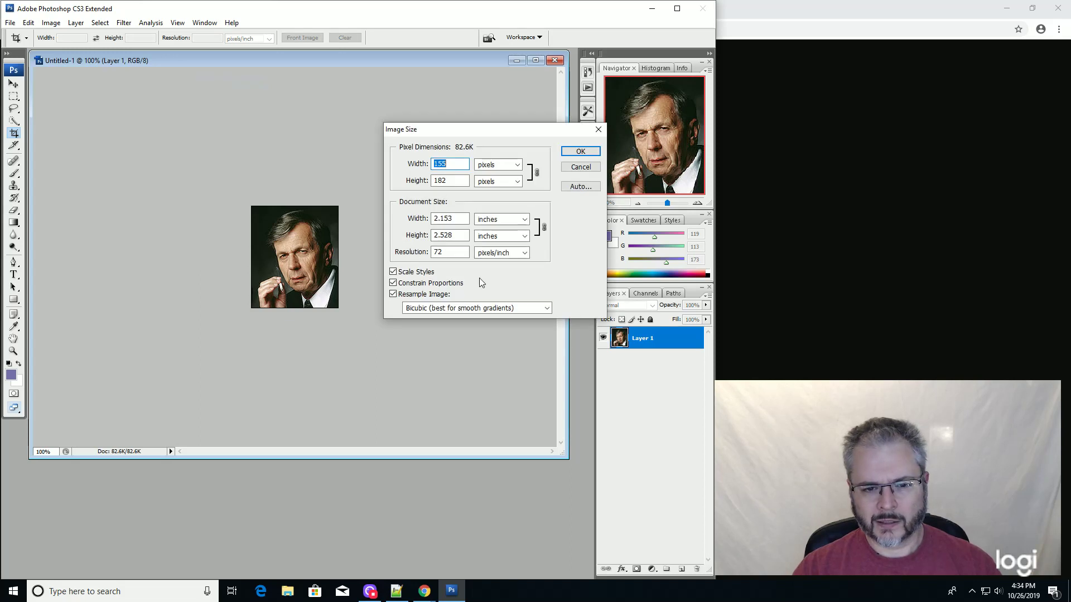
{"action": "double_click", "coordinate": [434, 220]}
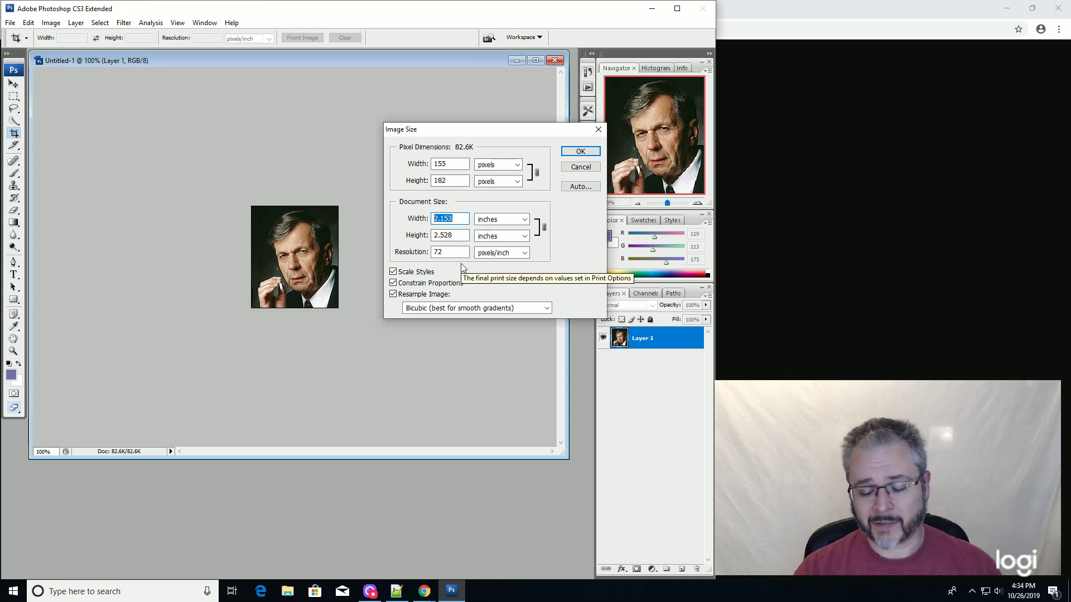
{"action": "type", "text": "7"}
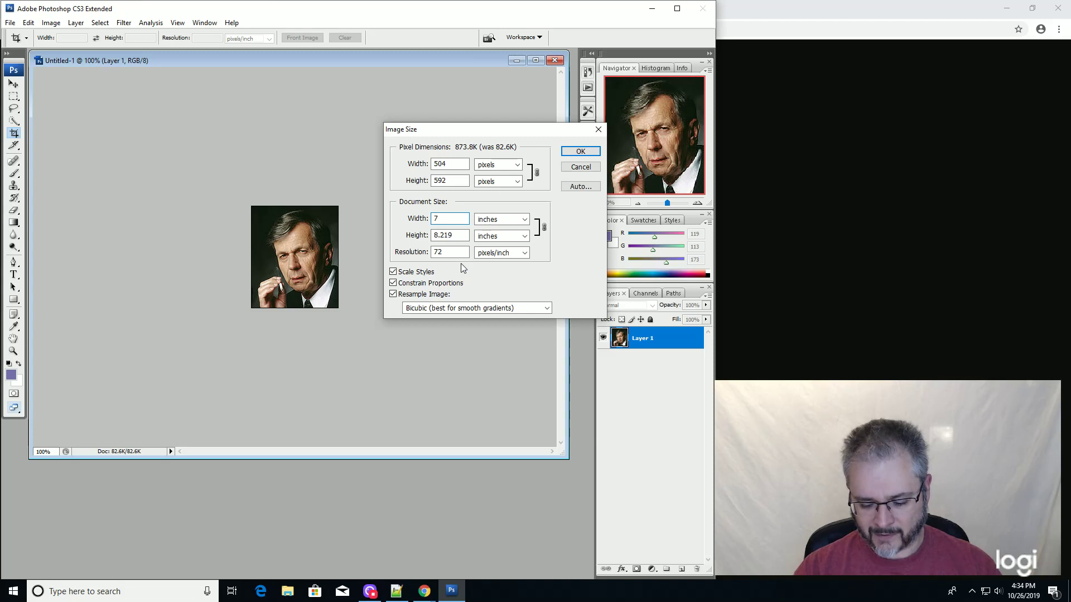
{"action": "type", "text": ".5"}
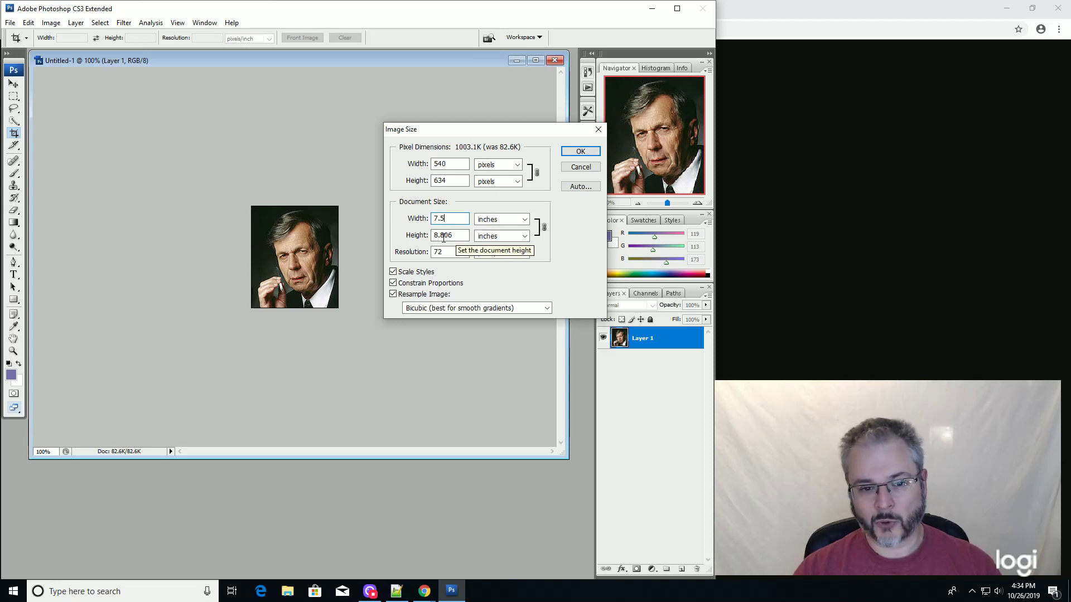
{"action": "left_click", "coordinate": [580, 154]}
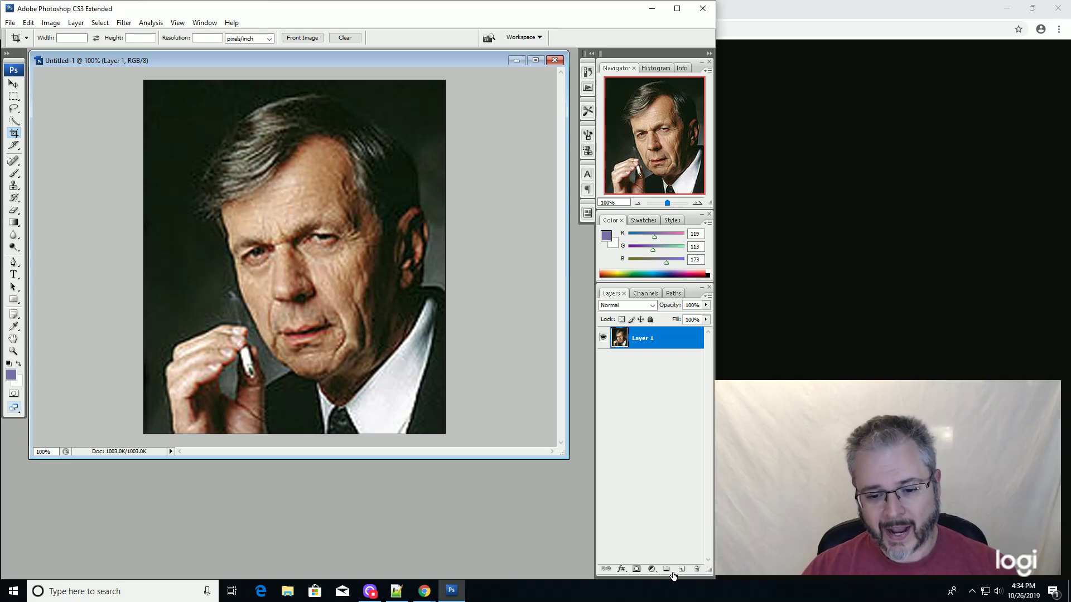
{"action": "left_click", "coordinate": [652, 570]}
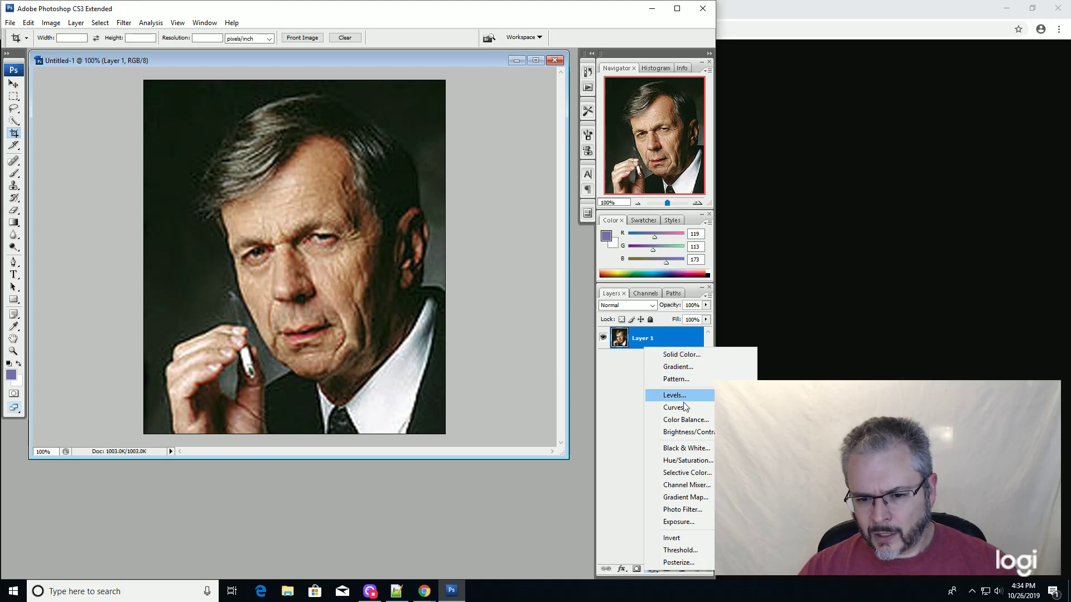
{"action": "left_click", "coordinate": [706, 454]}
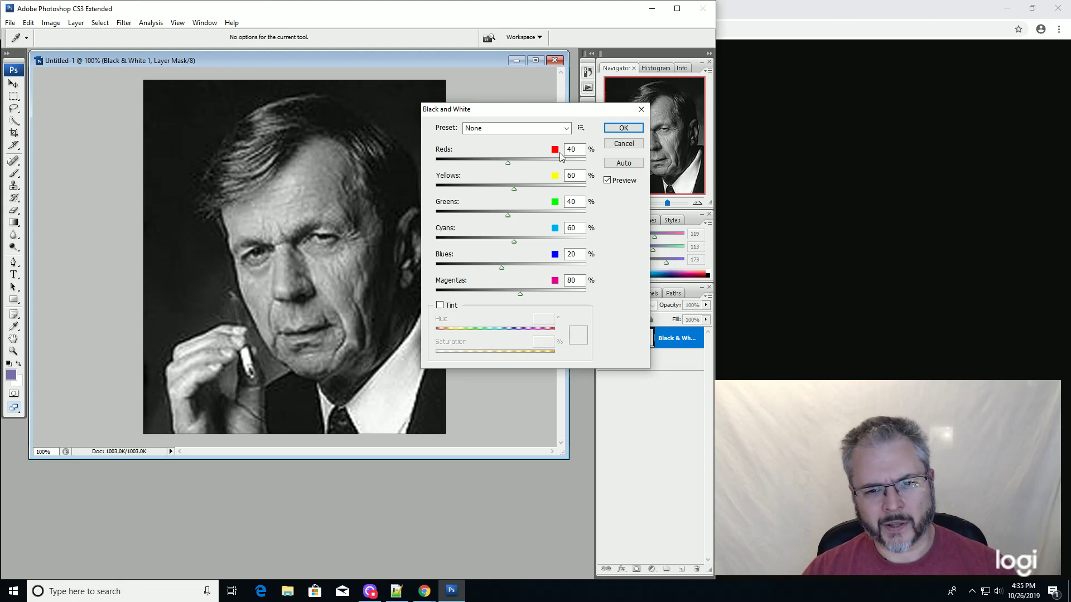
{"action": "left_click", "coordinate": [623, 143]}
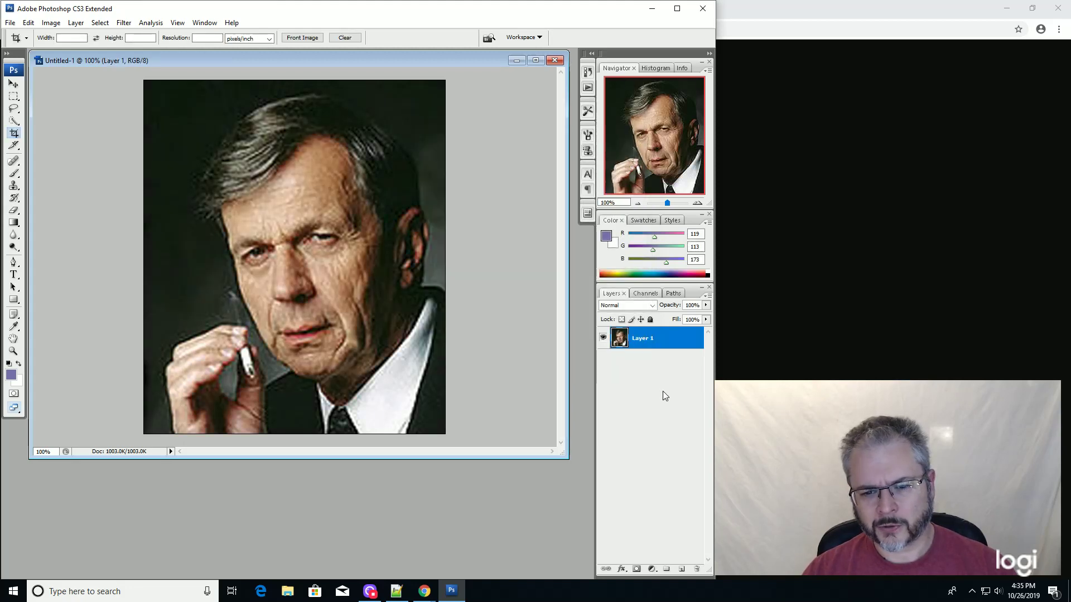
{"action": "right_click", "coordinate": [634, 339]}
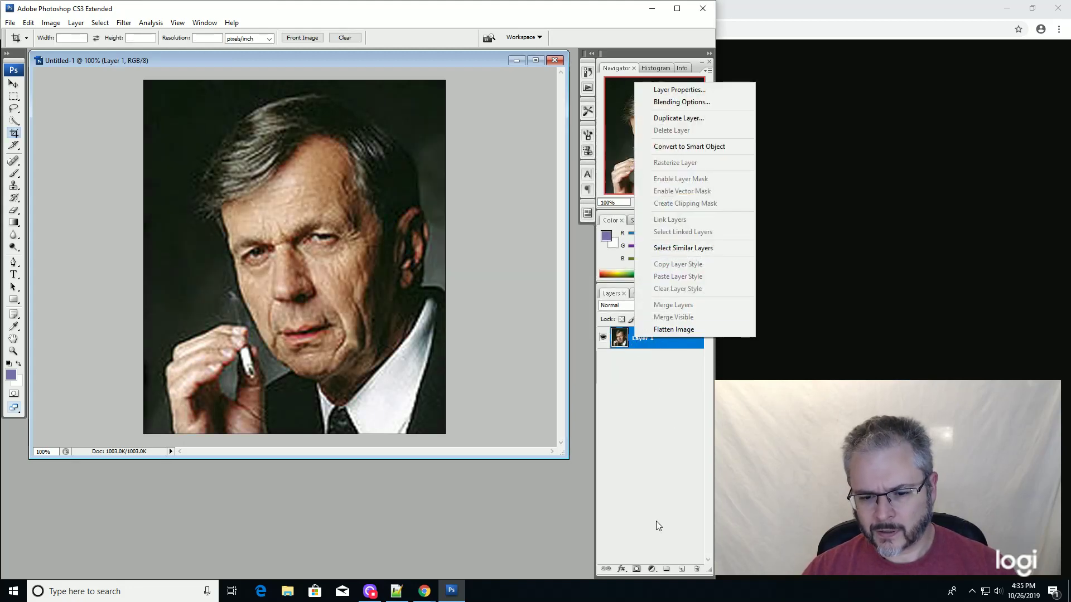
Step: Add a Threshold adjustment layer above the portrait, try levels 232 and 190, and set the level to 176
{"action": "left_click", "coordinate": [652, 569]}
{"action": "left_click", "coordinate": [651, 568]}
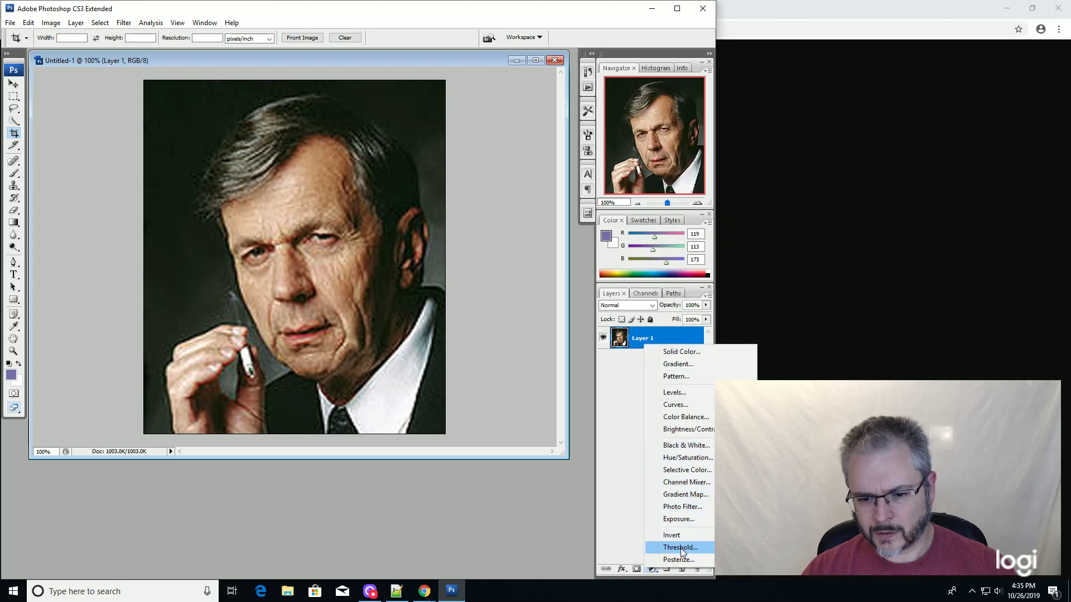
{"action": "left_click", "coordinate": [680, 548]}
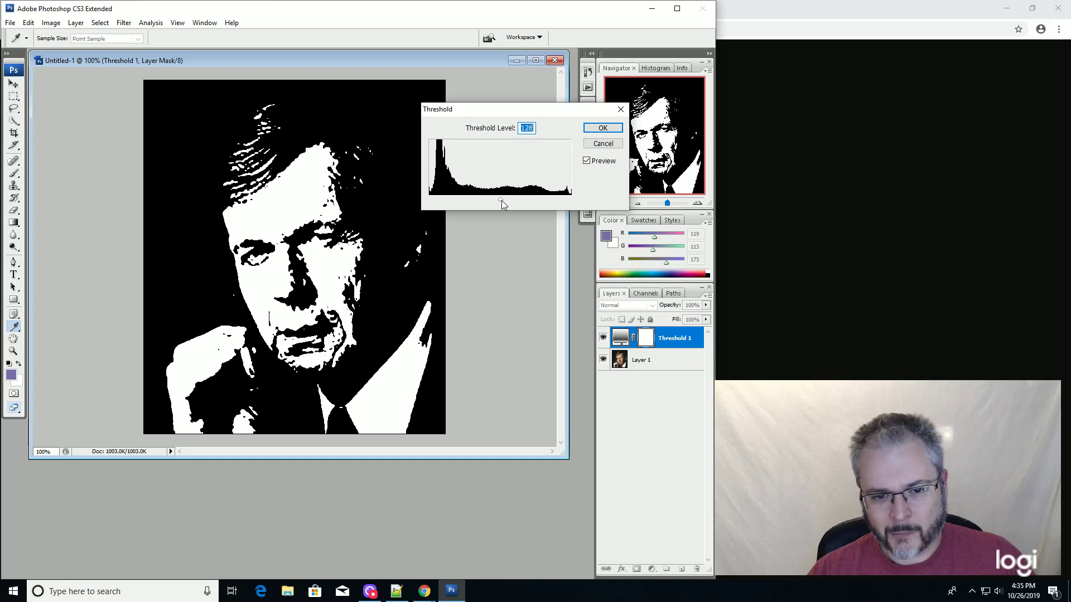
{"action": "left_click_drag", "start_coordinate": [500, 201], "coordinate": [560, 202]}
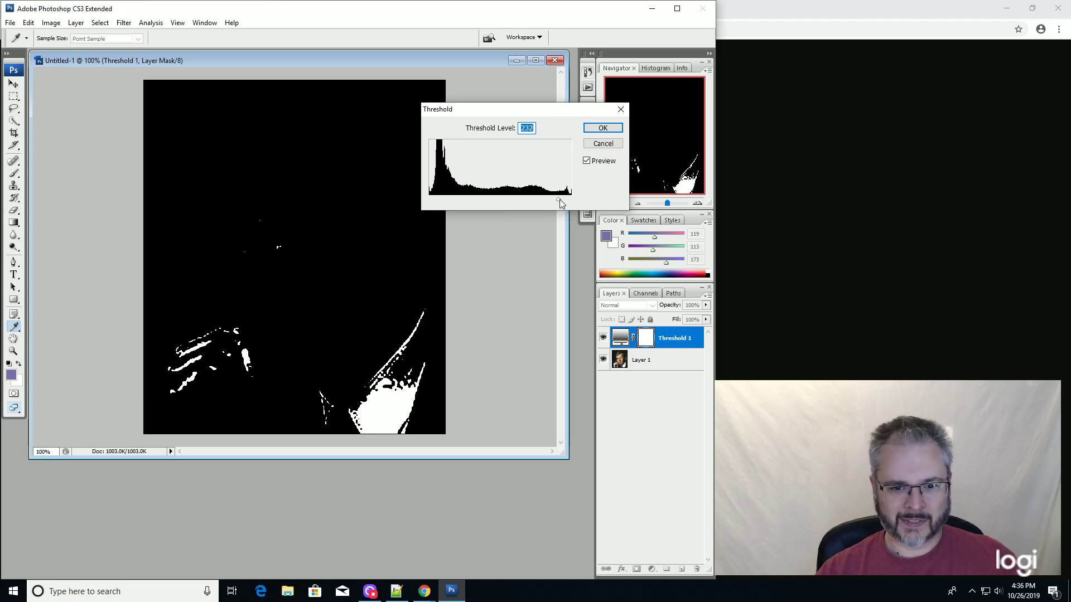
{"action": "left_click_drag", "start_coordinate": [558, 202], "coordinate": [536, 203]}
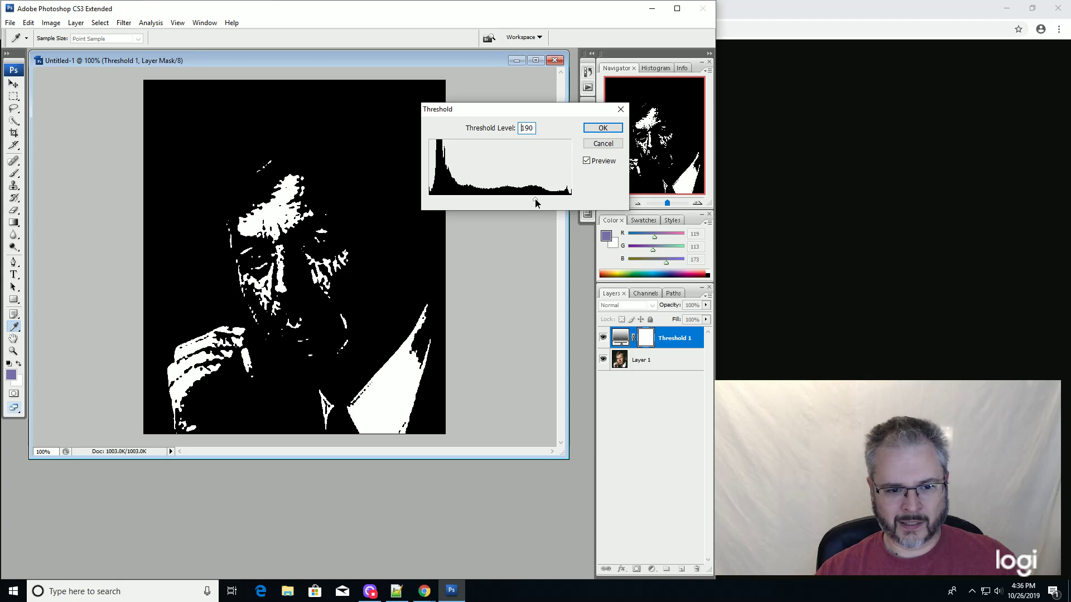
{"action": "left_click_drag", "start_coordinate": [535, 200], "coordinate": [527, 203]}
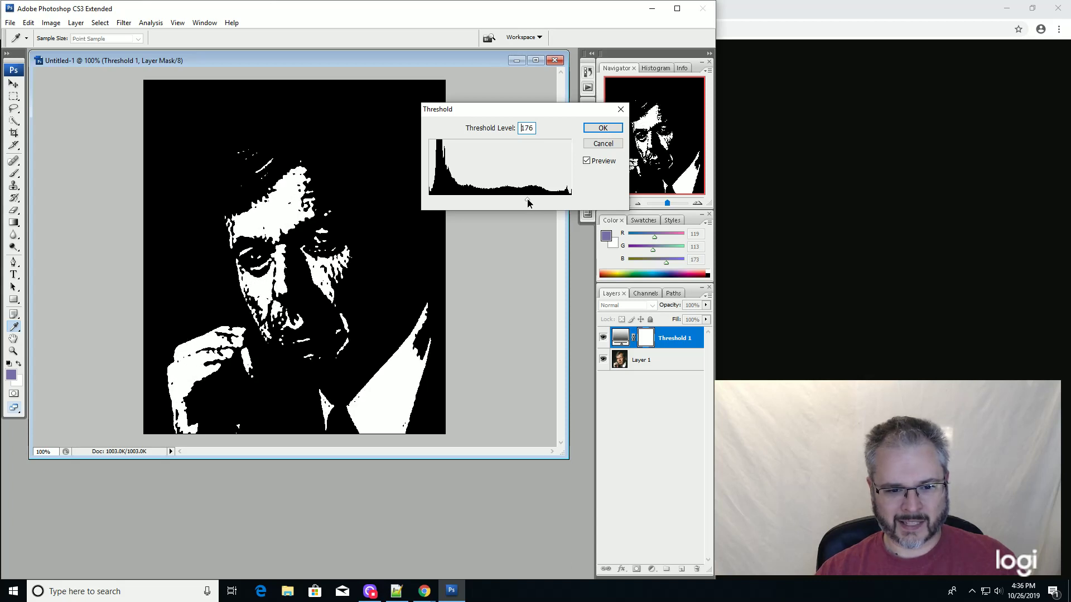
{"action": "left_click_drag", "start_coordinate": [527, 203], "coordinate": [527, 199]}
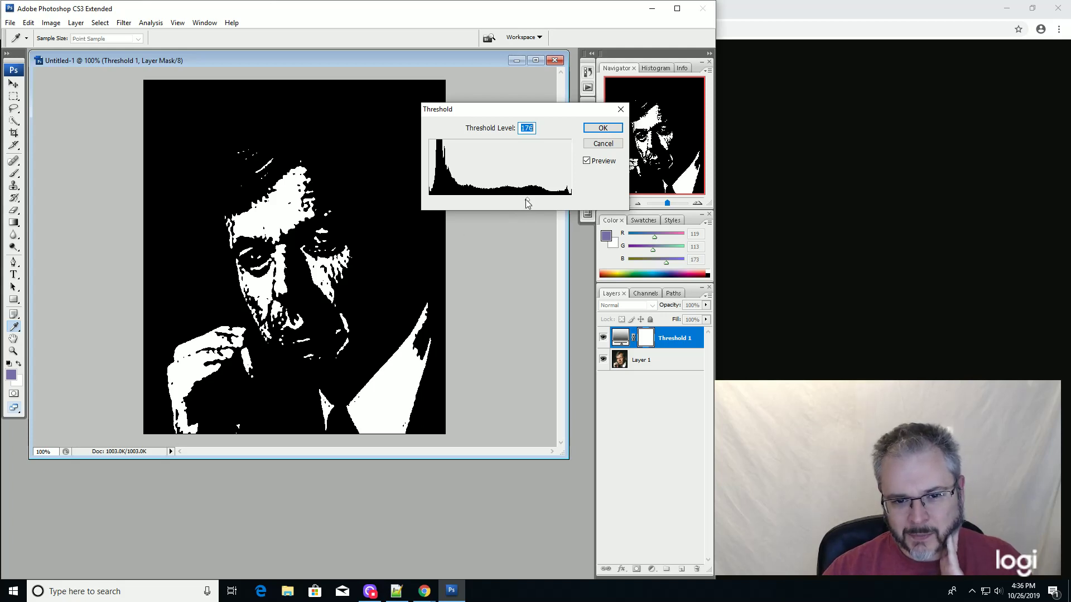
Step: Compare threshold levels of 150 and 78 on the portrait, and set the level to 151
{"action": "left_click_drag", "start_coordinate": [526, 200], "coordinate": [512, 203]}
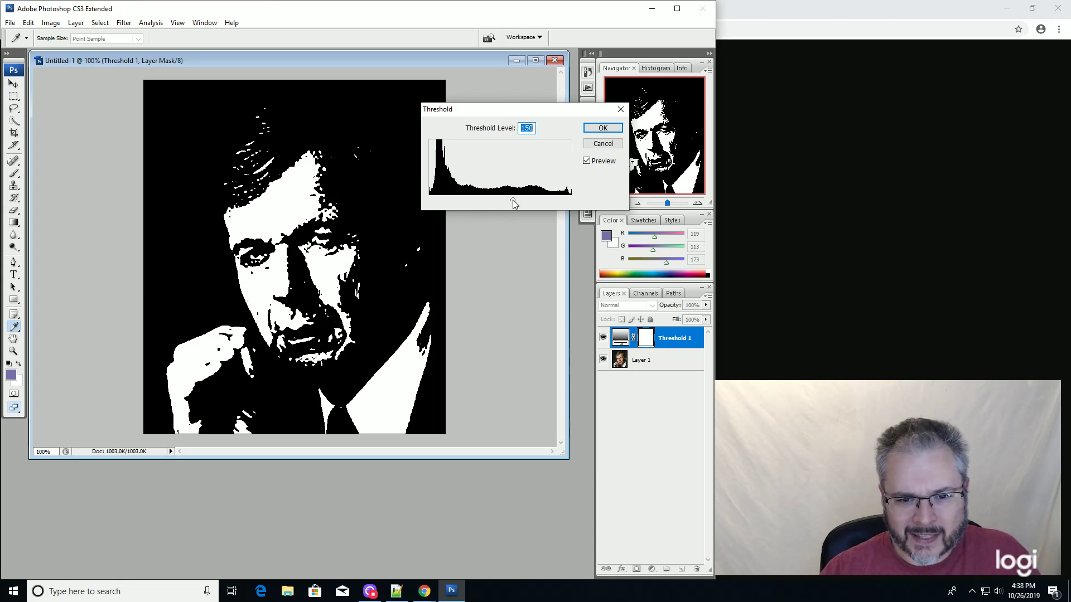
{"action": "left_click_drag", "start_coordinate": [513, 200], "coordinate": [473, 200]}
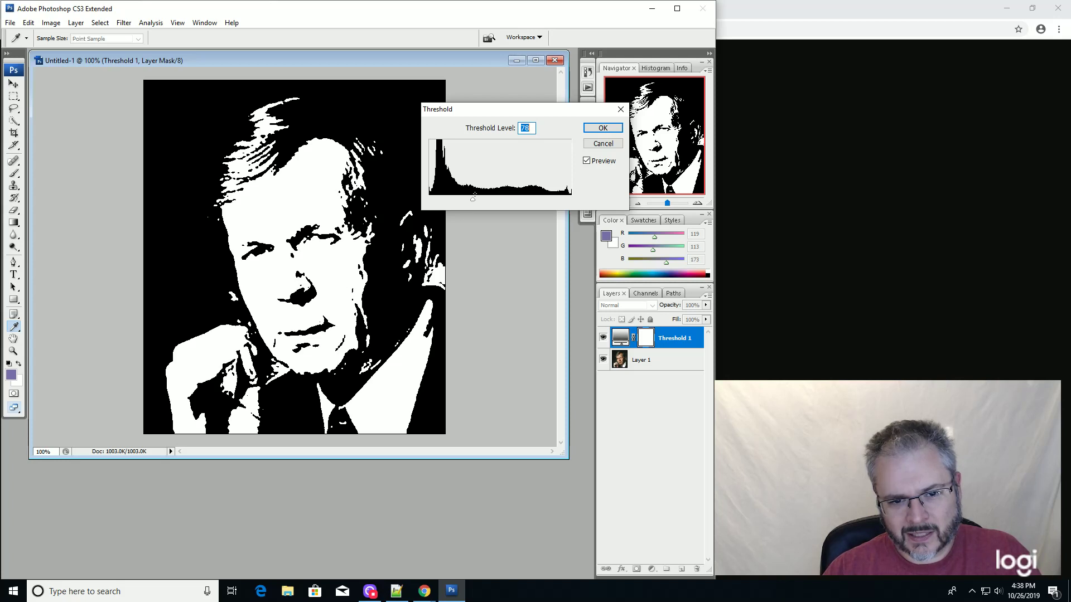
{"action": "left_click", "coordinate": [474, 200]}
{"action": "left_click_drag", "start_coordinate": [473, 200], "coordinate": [514, 203]}
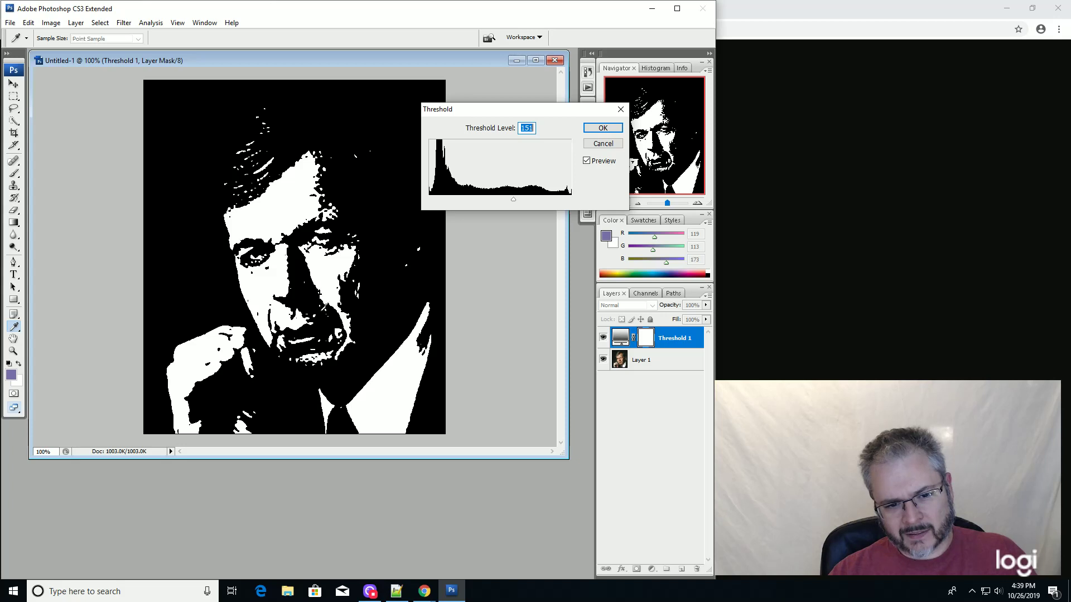
{"action": "left_click", "coordinate": [331, 334]}
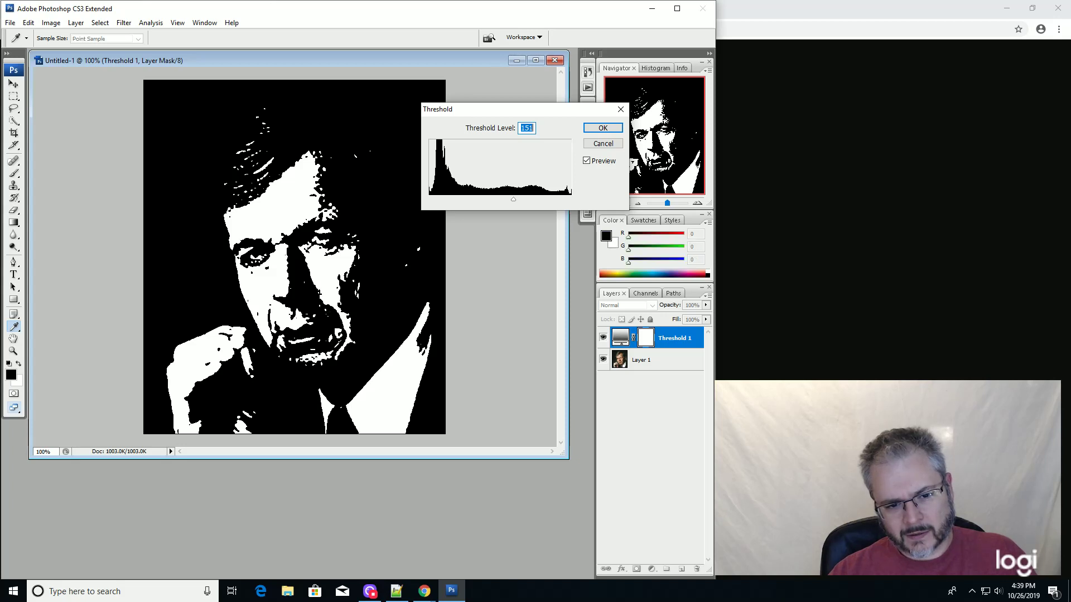